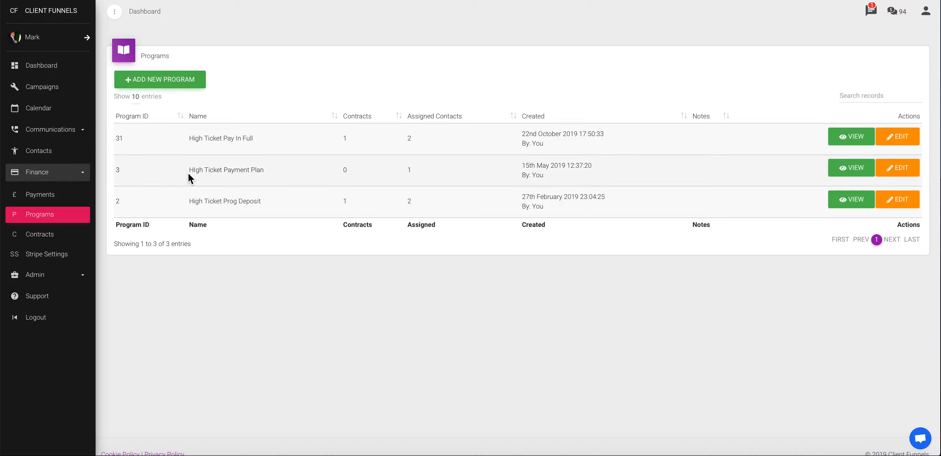
# - Start a new program named "Deposit" with the currency British Pound and a price of 500
pyautogui.click(163, 81)
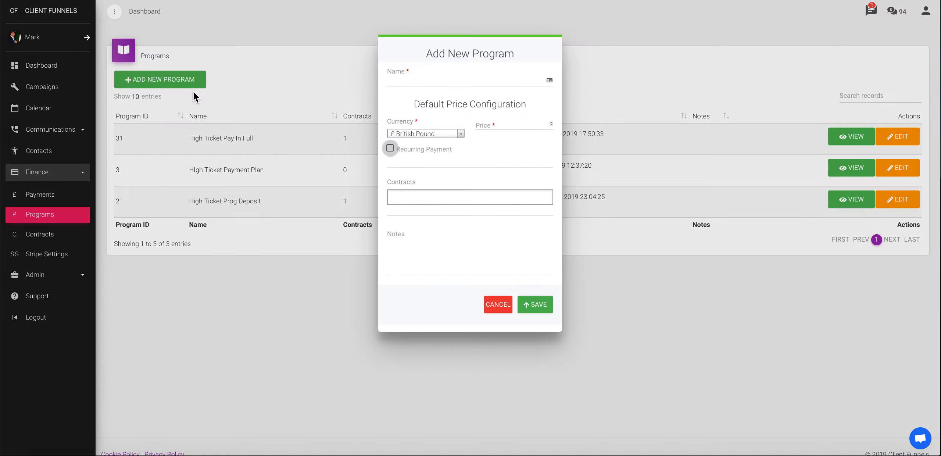
pyautogui.click(399, 80)
pyautogui.write('Depo')
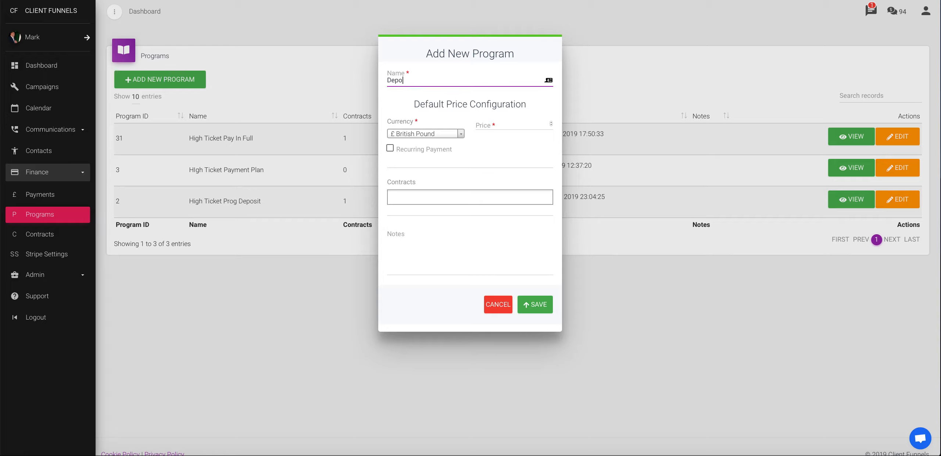
pyautogui.write('sit')
pyautogui.click(450, 134)
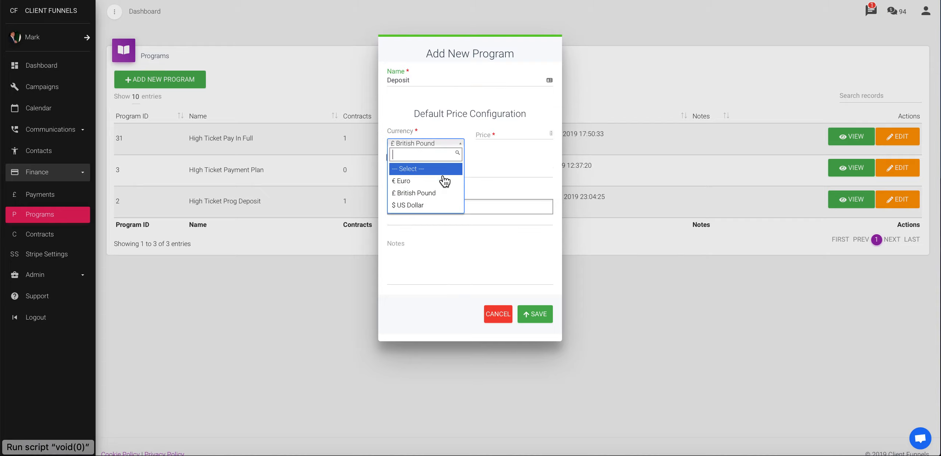
pyautogui.click(450, 189)
pyautogui.click(483, 133)
pyautogui.write('500')
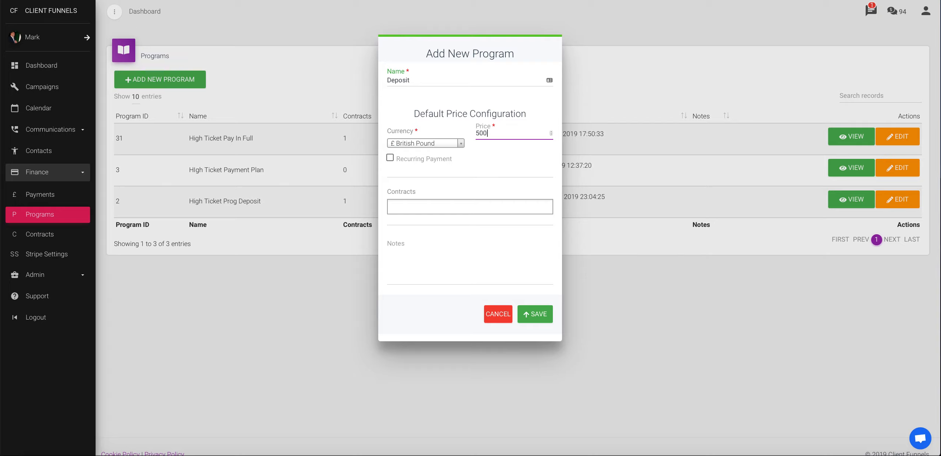
pyautogui.click(483, 165)
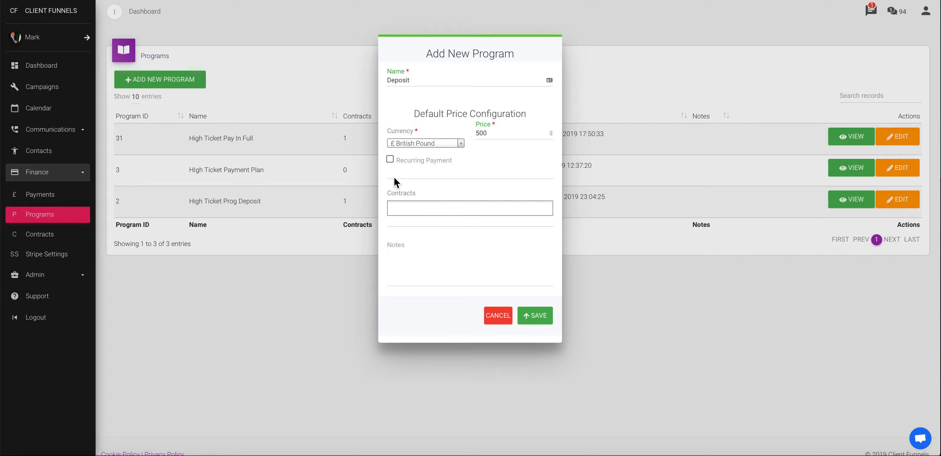
# - Attach the contract "test (ID: 23)" to the Deposit program, leave the notes empty and save it
pyautogui.click(415, 210)
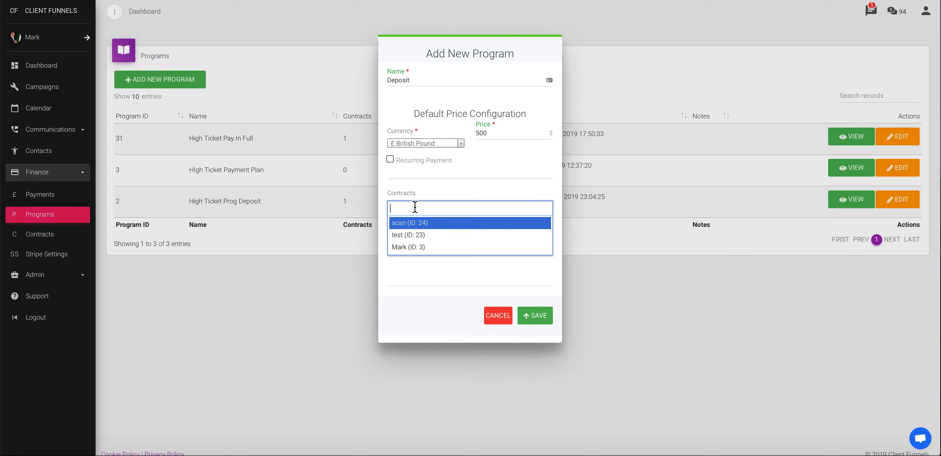
pyautogui.click(415, 239)
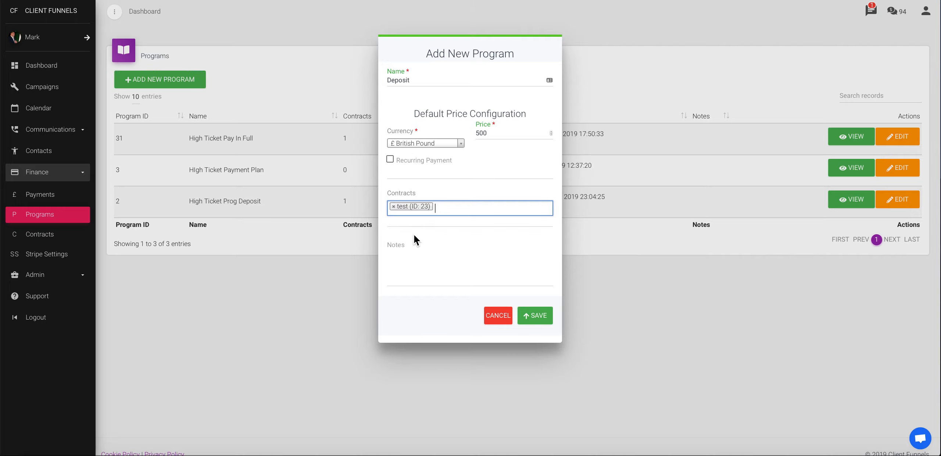
pyautogui.click(428, 252)
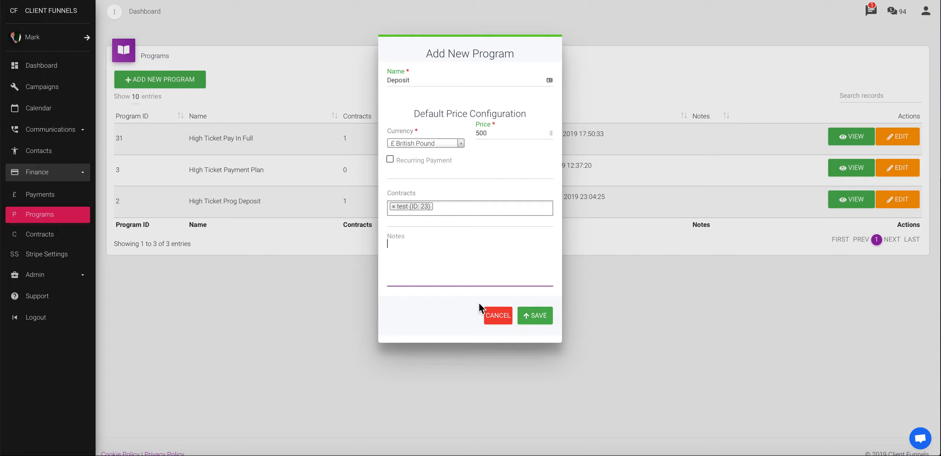
pyautogui.click(536, 317)
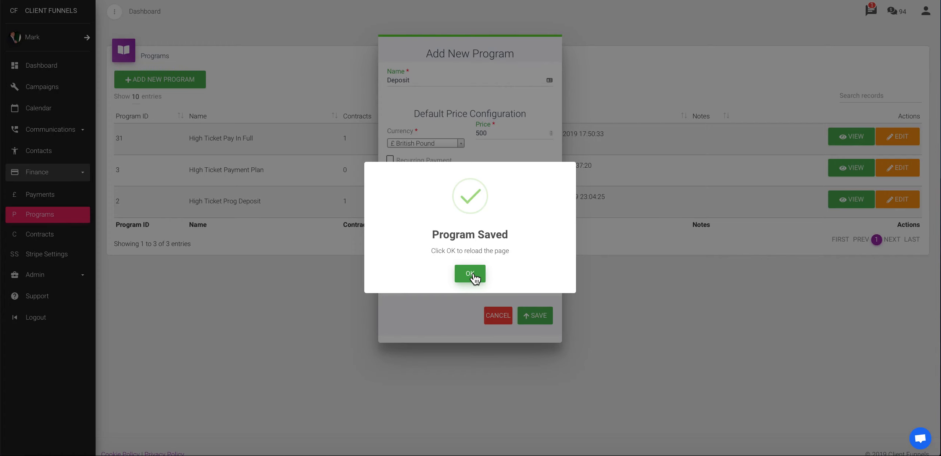
pyautogui.click(471, 273)
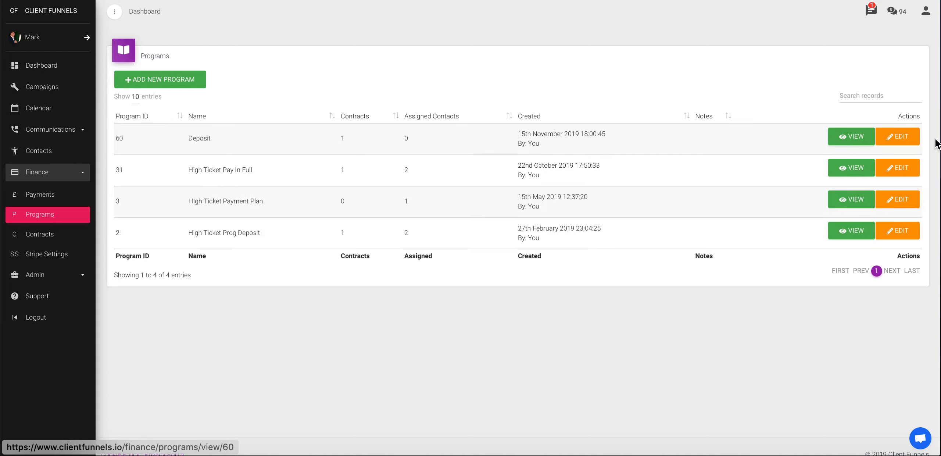
# - Review the Deposit program's editable settings and close them without saving
pyautogui.click(887, 143)
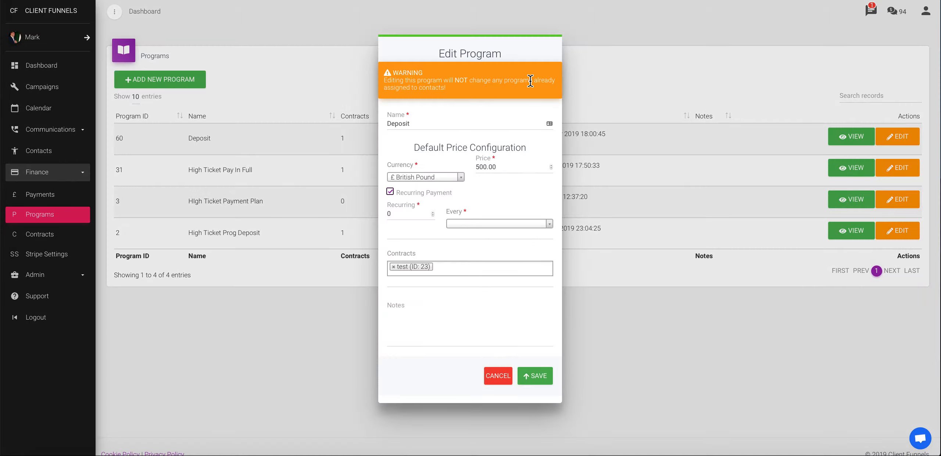
pyautogui.click(493, 378)
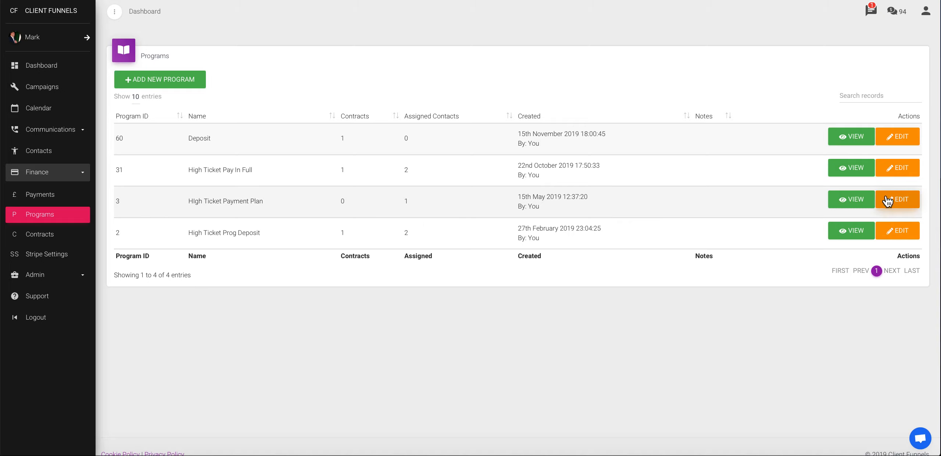
pyautogui.click(845, 135)
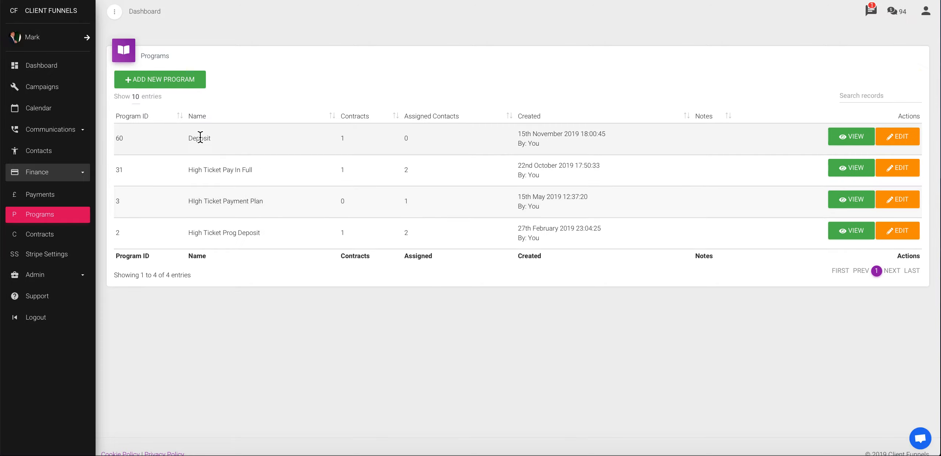
# - Start another new program named "Pay In Full" with a non-recurring price of 2000 in British Pound
pyautogui.click(145, 83)
pyautogui.write('Pay ')
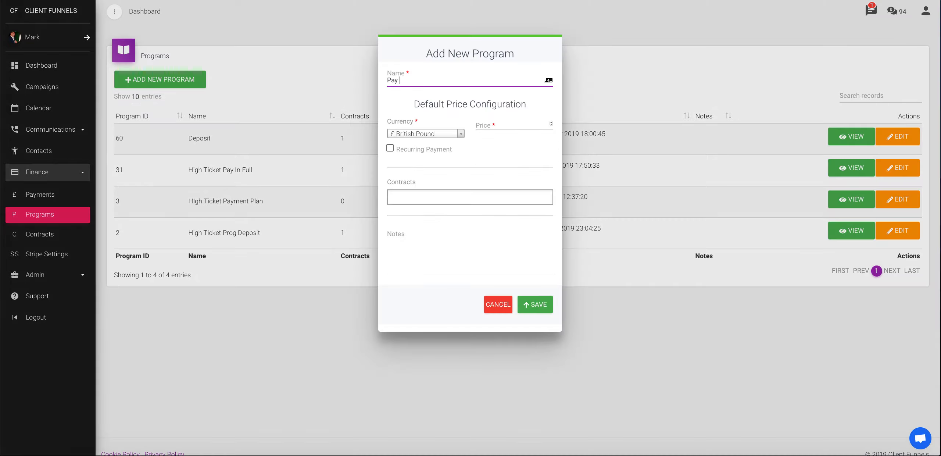
pyautogui.write('In Full')
pyautogui.click(497, 127)
pyautogui.write('2000')
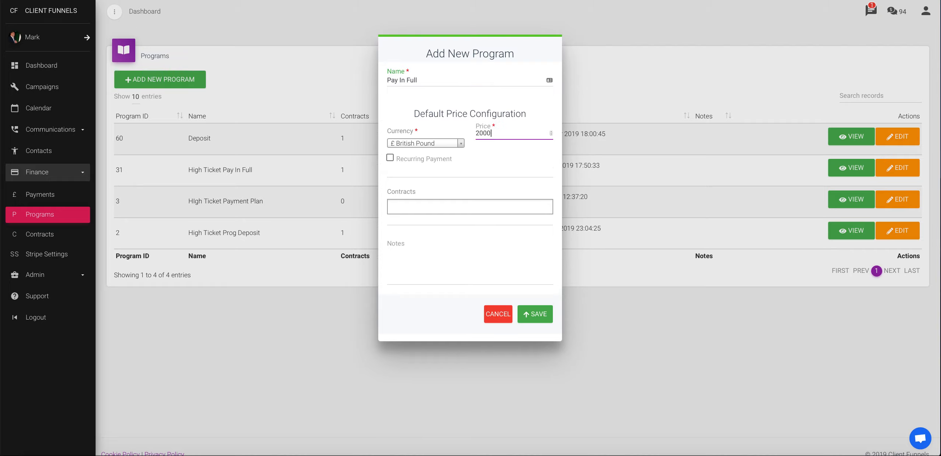
pyautogui.click(458, 168)
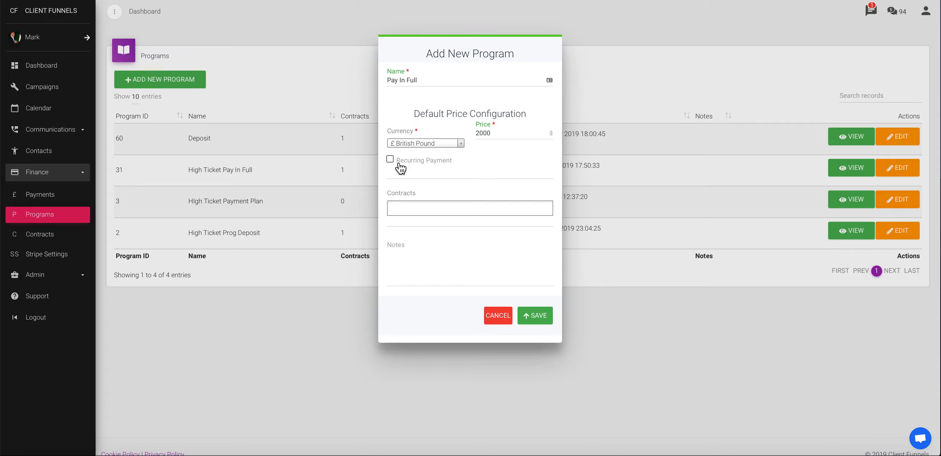
# - Attach the contract "test (ID: 23)" to the Pay In Full program and save it without notes
pyautogui.click(414, 206)
pyautogui.click(419, 241)
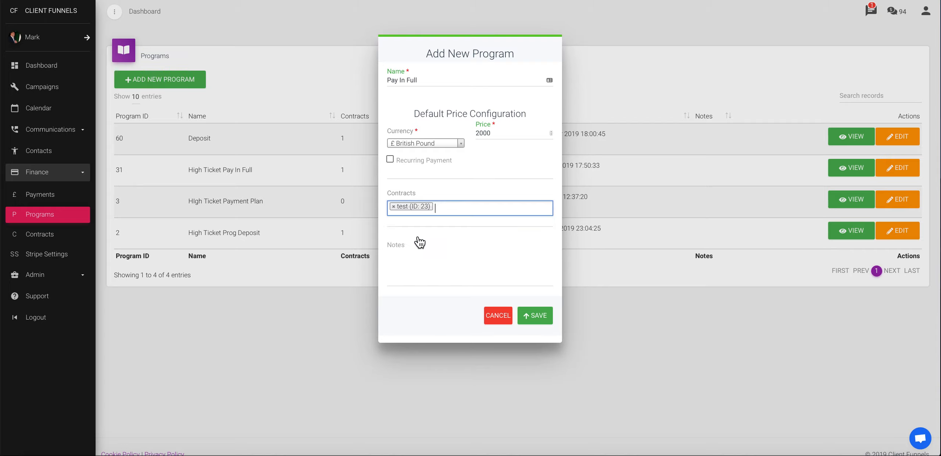
pyautogui.click(439, 273)
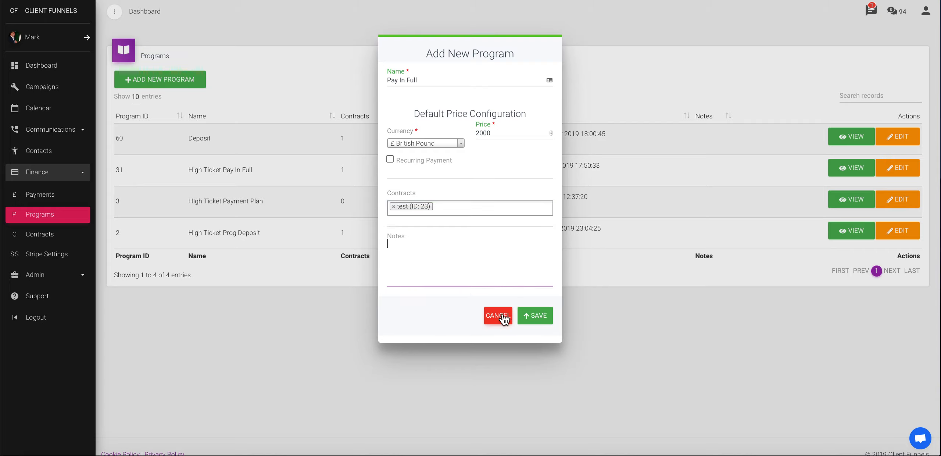
pyautogui.click(538, 316)
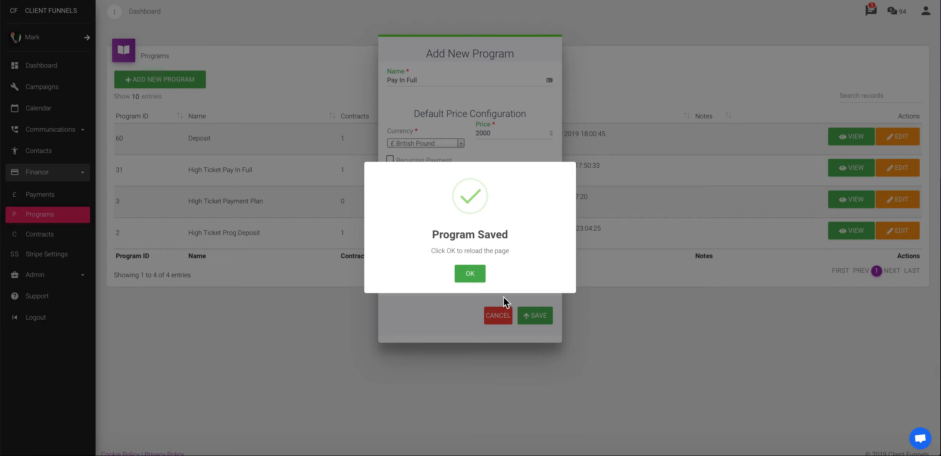
pyautogui.click(477, 278)
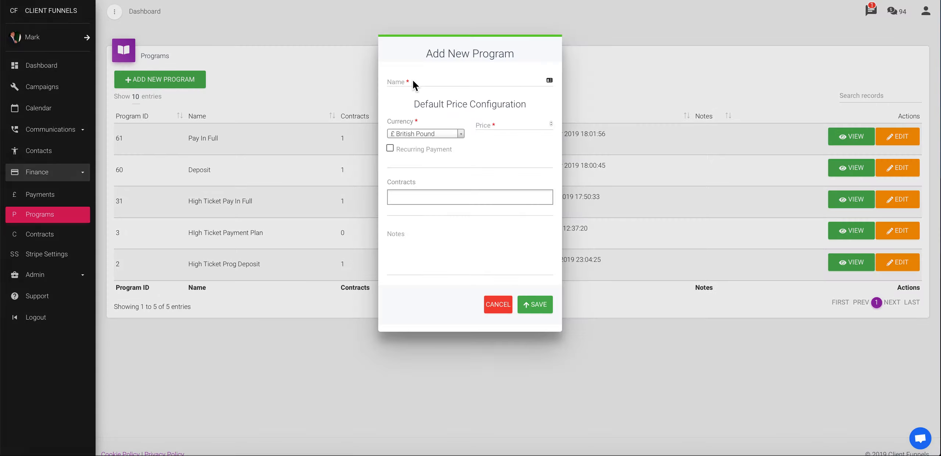
# - Name the new program "Payment Plan", make it a recurring payment and set its price to 600
pyautogui.click(412, 80)
pyautogui.write('Payment P')
pyautogui.write('aan')
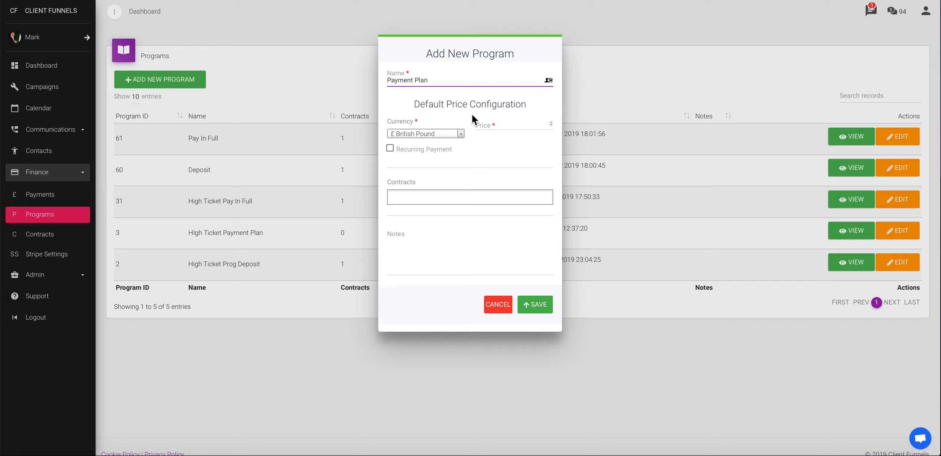
pyautogui.click(482, 123)
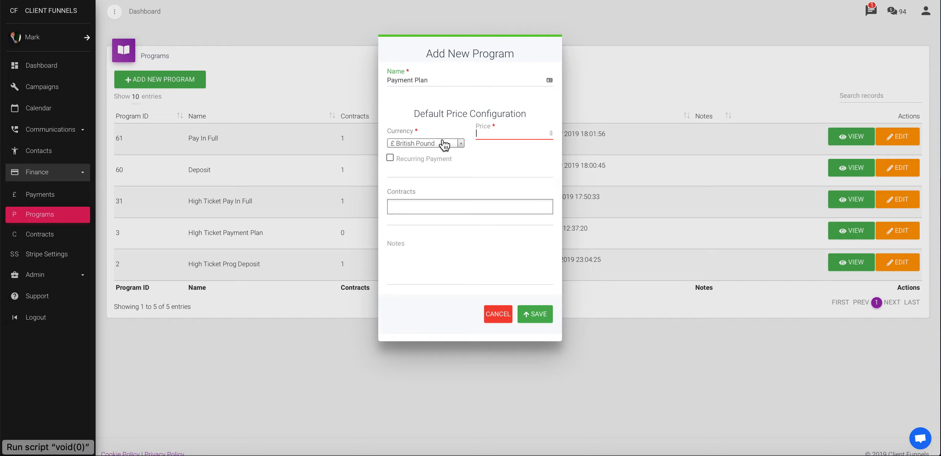
pyautogui.click(390, 161)
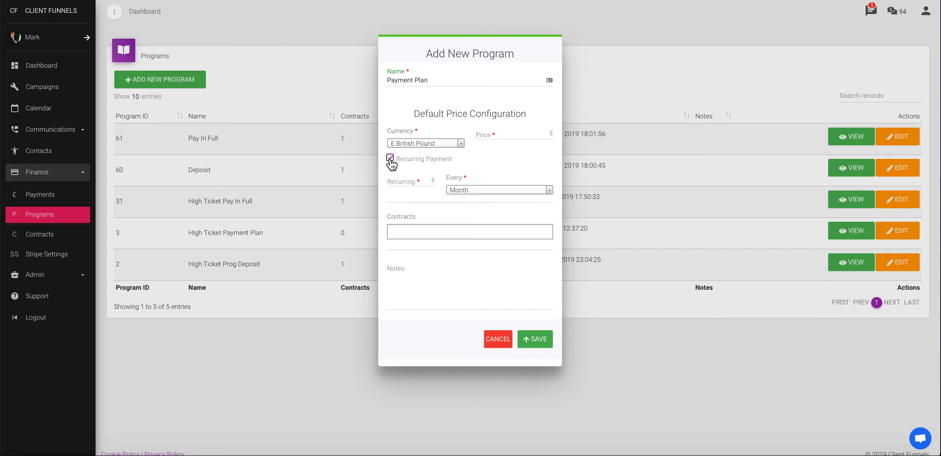
pyautogui.click(492, 133)
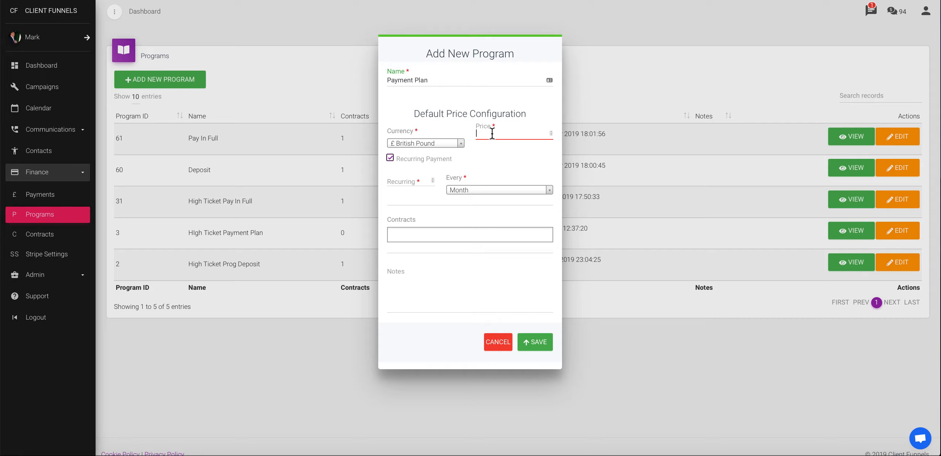
pyautogui.write('600')
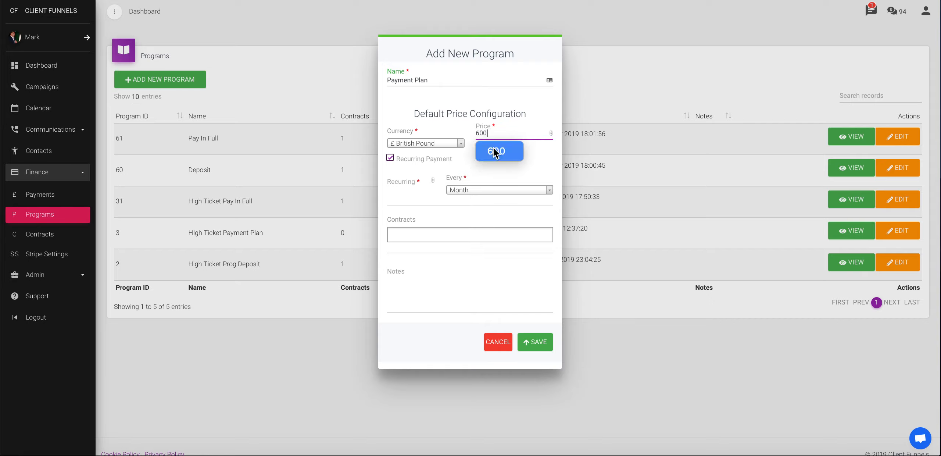
# - Set the Payment Plan's payment to recur every 1 month
pyautogui.click(400, 183)
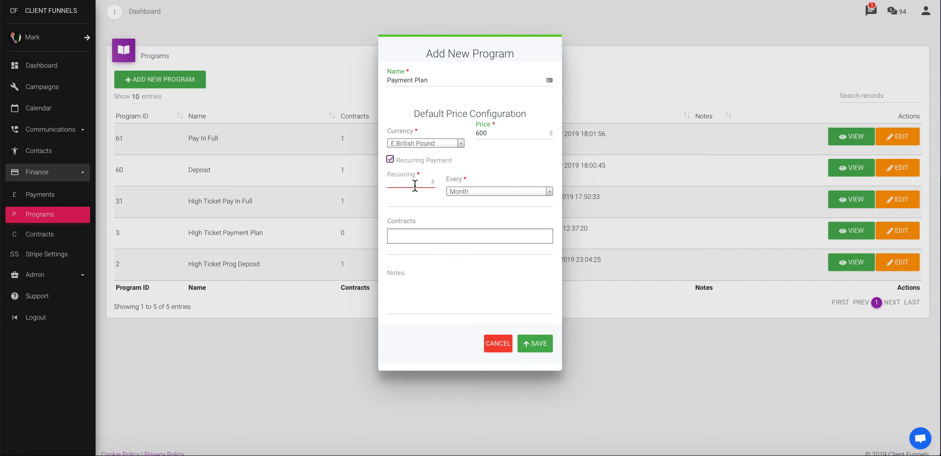
pyautogui.write('3')
pyautogui.press('BackSpace')
pyautogui.write('1')
pyautogui.click(475, 191)
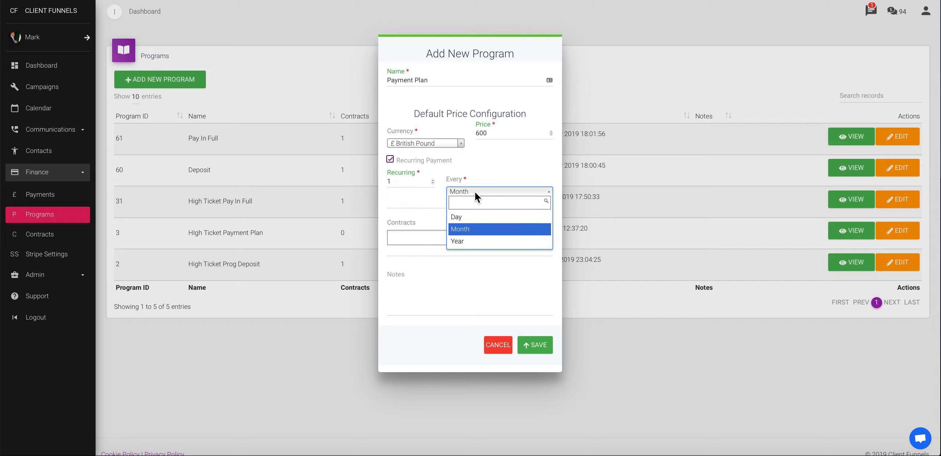
pyautogui.click(475, 229)
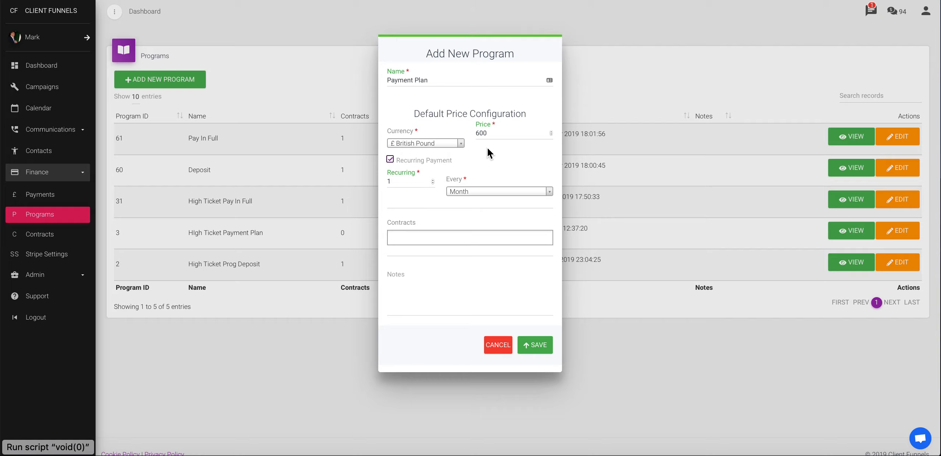
pyautogui.doubleClick(496, 135)
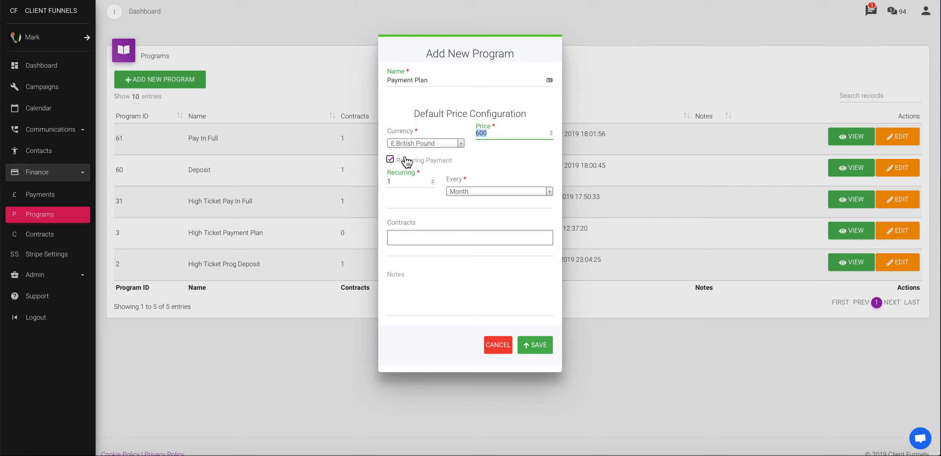
# - Attach a contract to the Payment Plan program and save it without notes
pyautogui.click(435, 242)
pyautogui.click(436, 245)
pyautogui.click(443, 270)
pyautogui.click(435, 312)
pyautogui.click(543, 348)
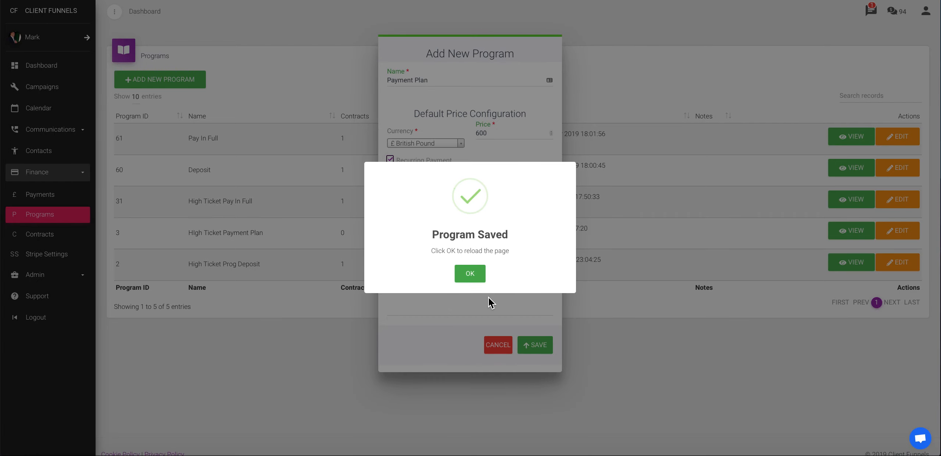
pyautogui.click(470, 273)
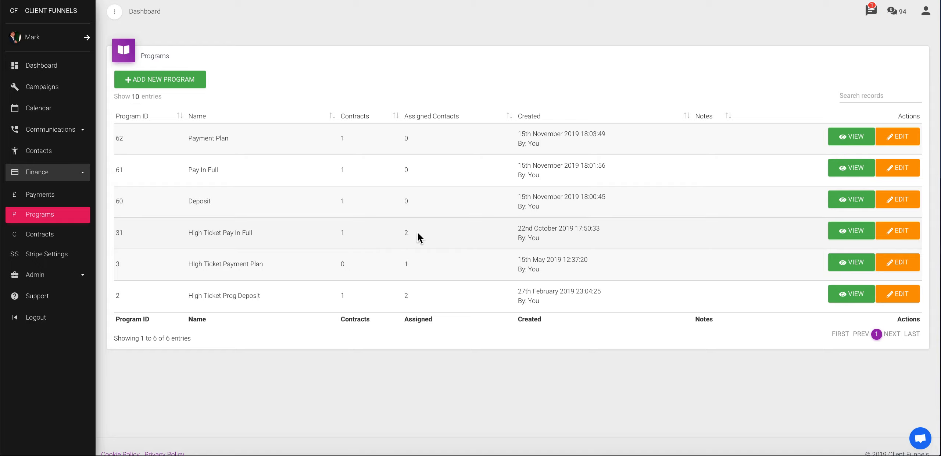
# - Check the details and assigned contacts of the High Ticket Pay In Full program, and return to the programs list
pyautogui.click(858, 232)
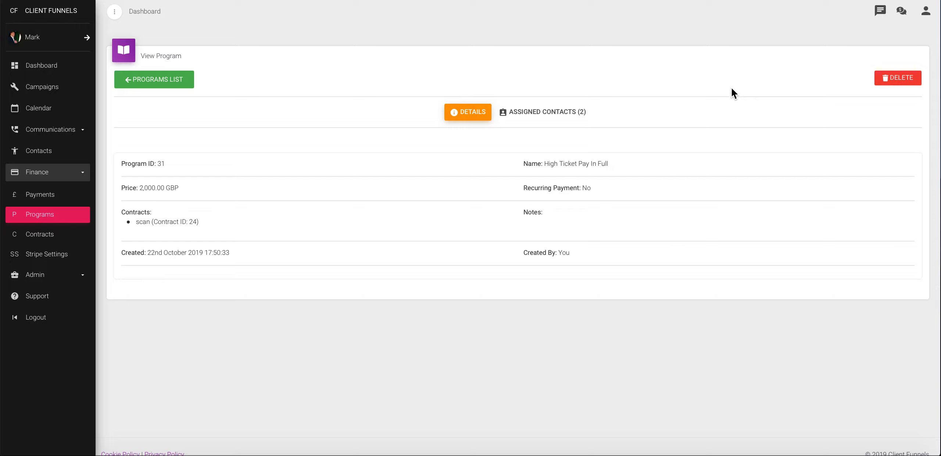
pyautogui.click(562, 114)
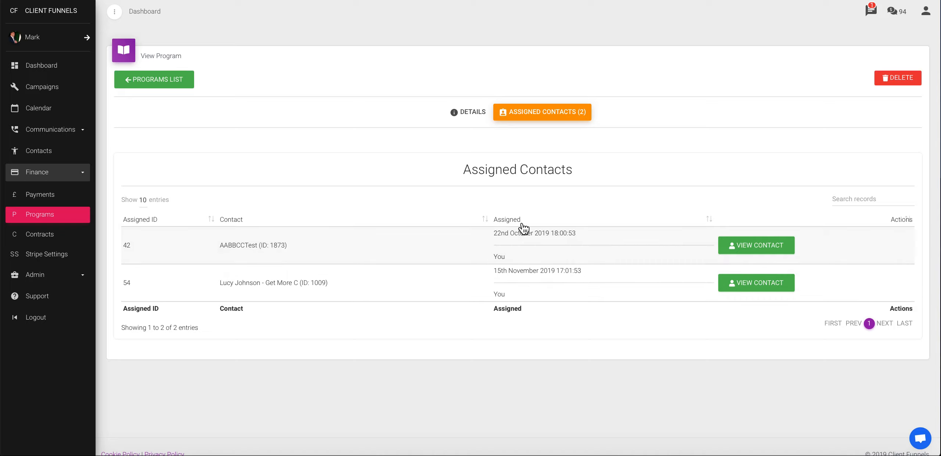
pyautogui.click(464, 112)
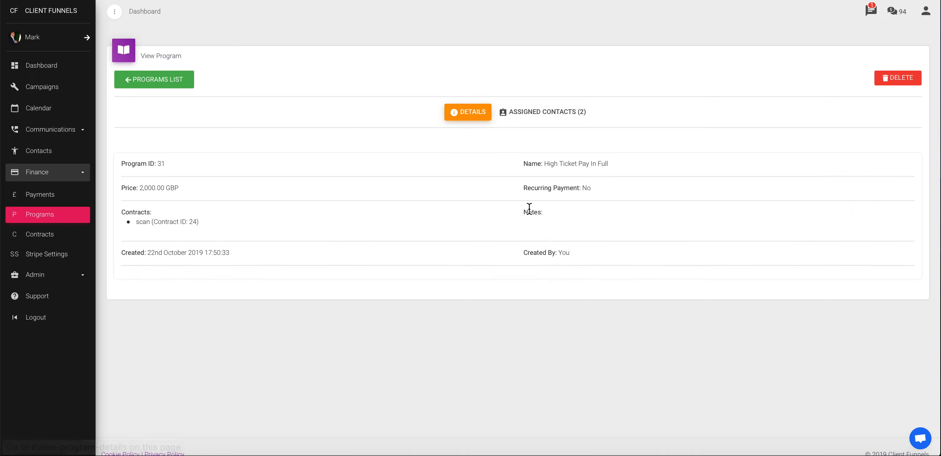
pyautogui.click(140, 87)
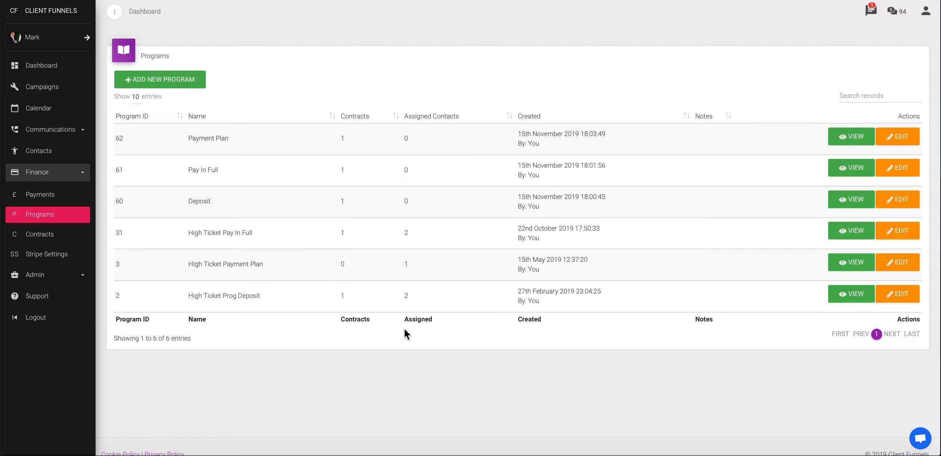